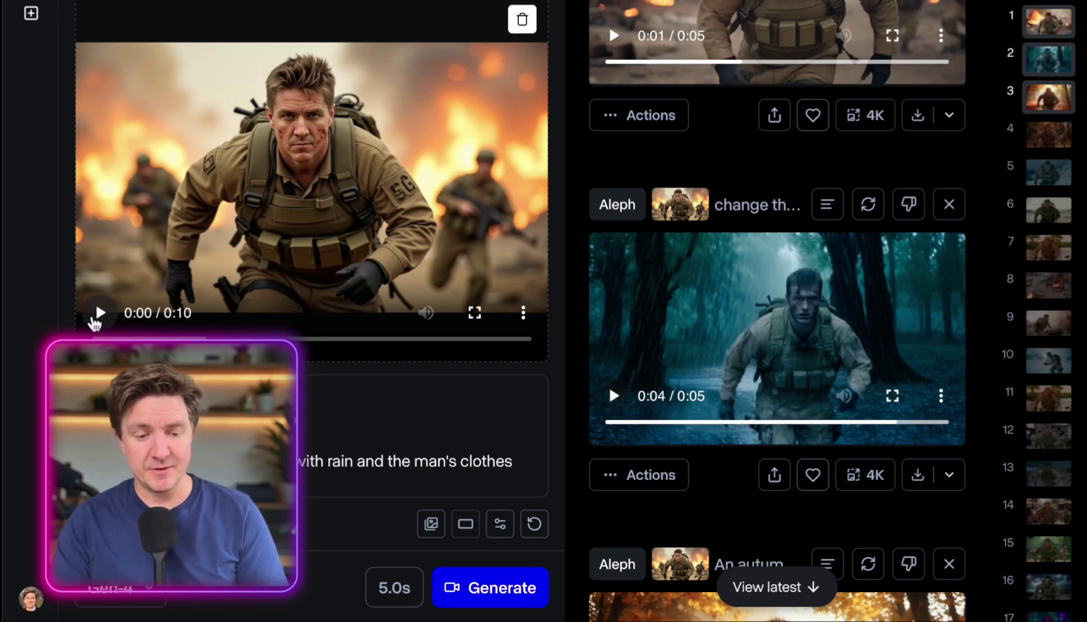
# Play the original battlefield clip, read the rain edit's full prompt, and scroll to the autumn edits.
pyautogui.click(94, 320)
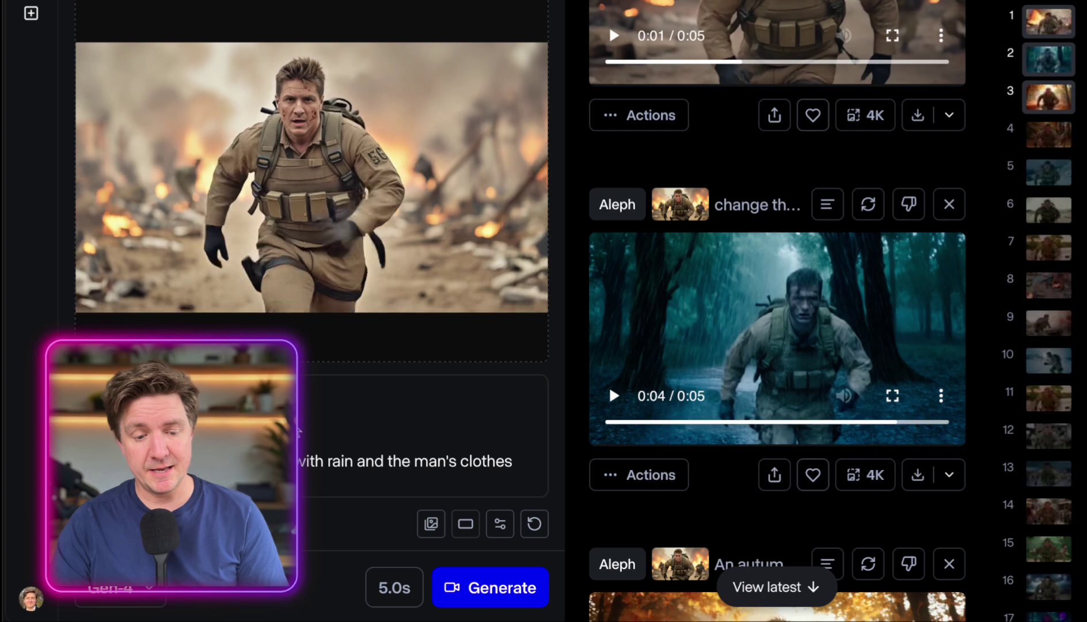
pyautogui.scroll(-1, 333, 473)
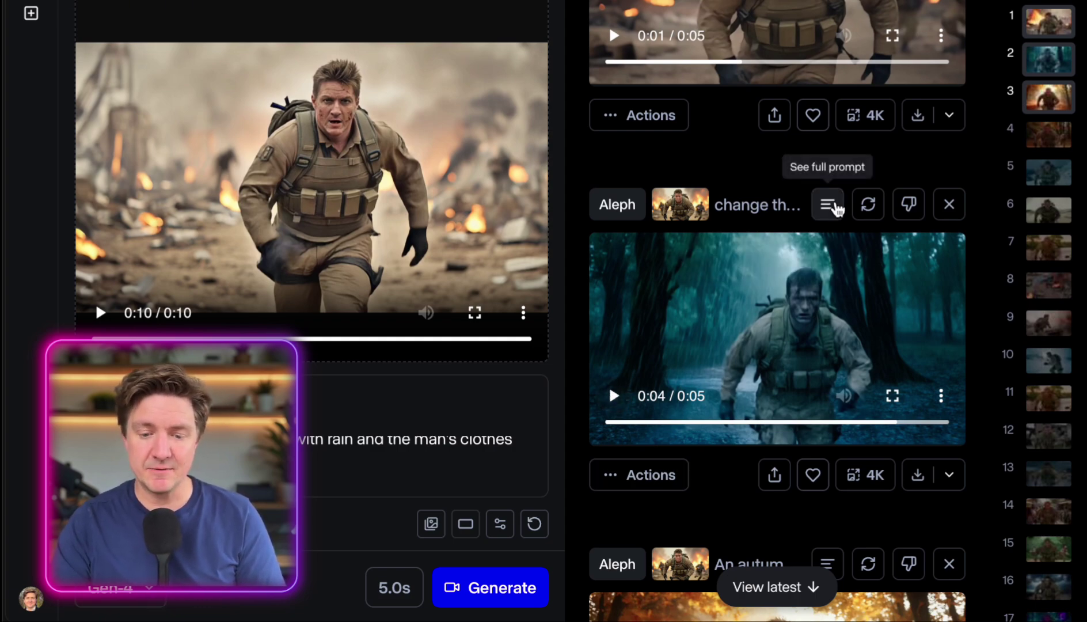
pyautogui.click(829, 205)
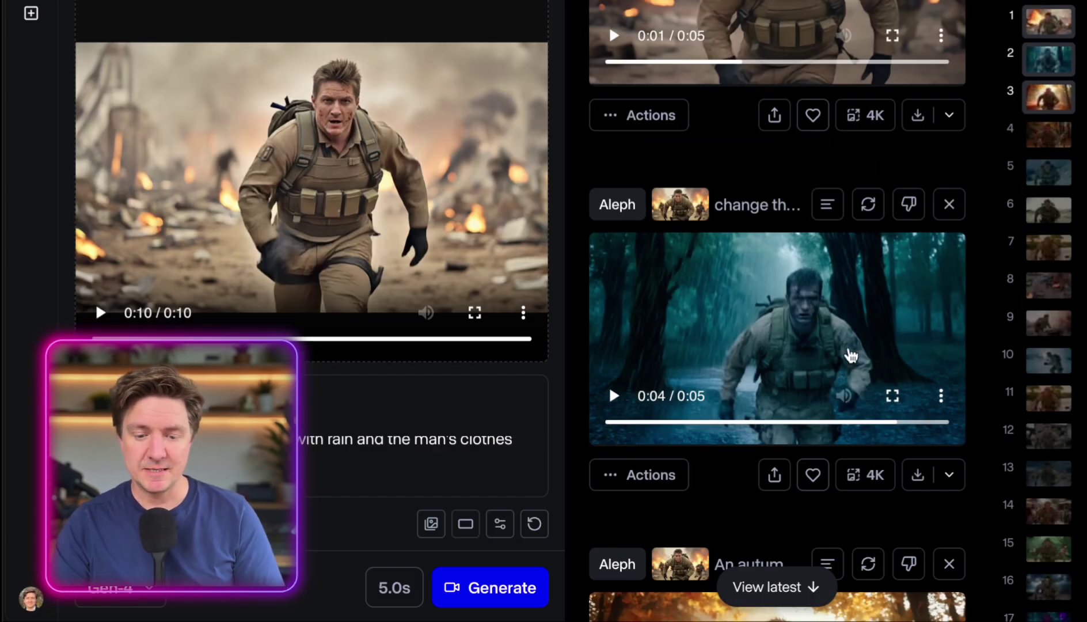
pyautogui.scroll(-10, 850, 355)
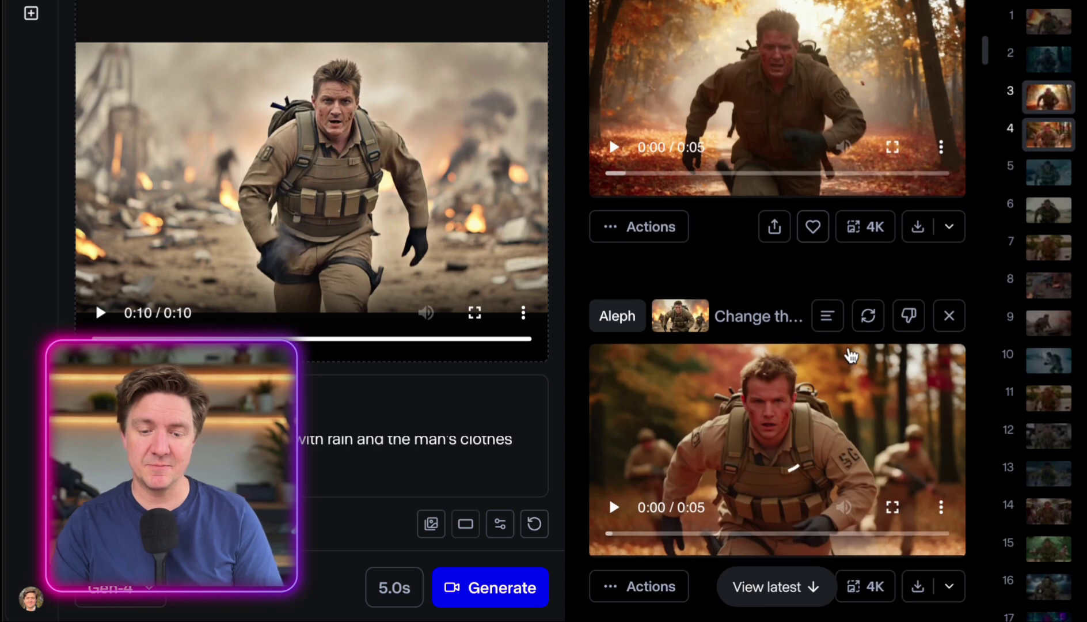
# Scroll down to the snowy-ridge edit and read its full prompt.
pyautogui.scroll(-7, 850, 355)
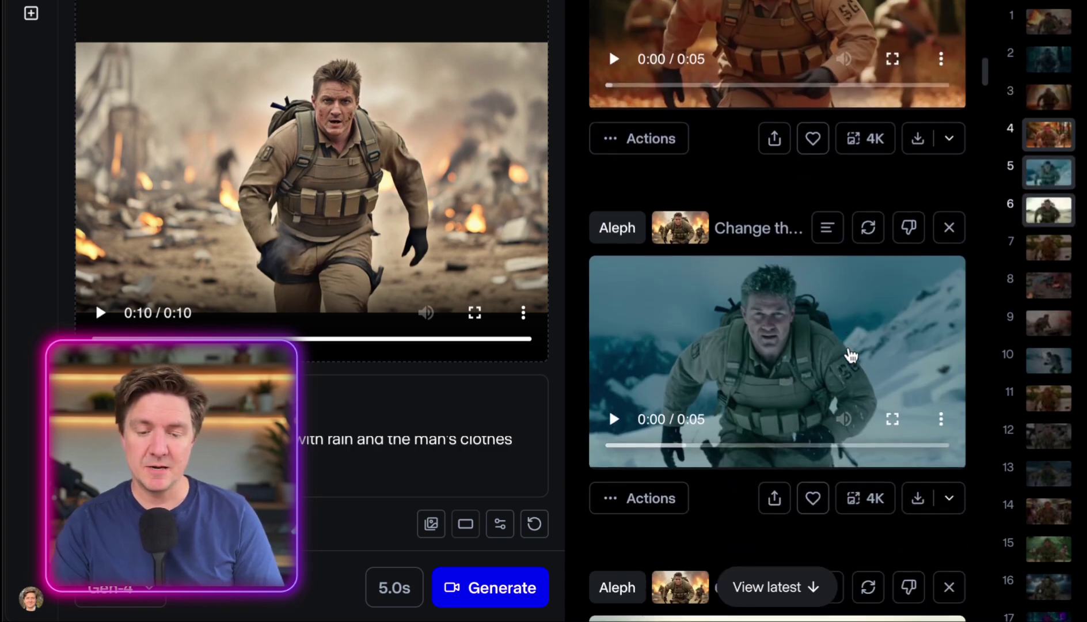
pyautogui.scroll(-5, 850, 355)
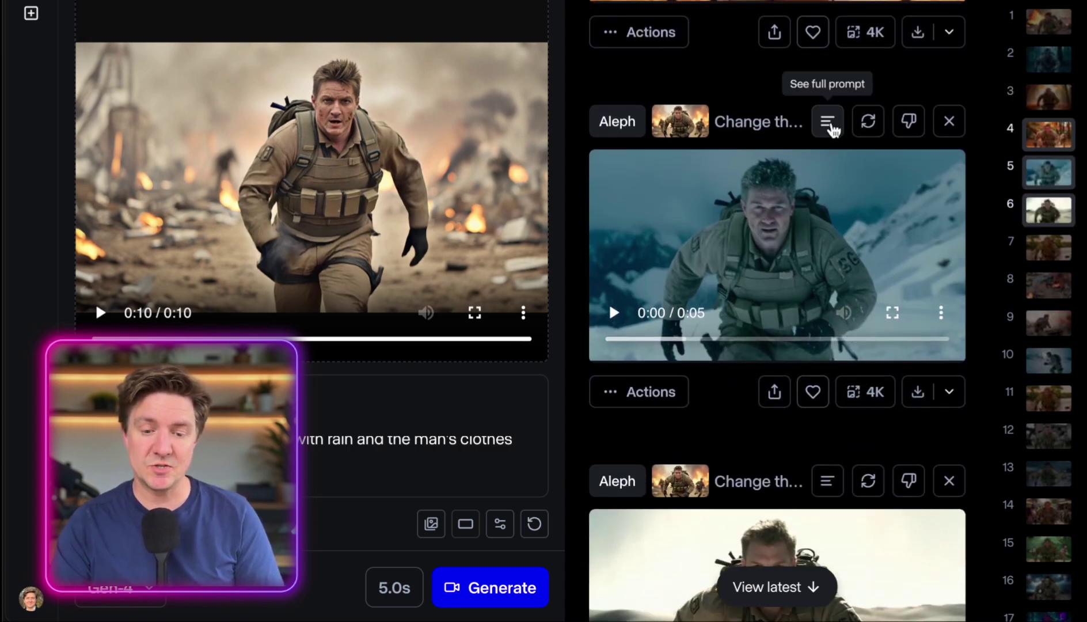
pyautogui.click(829, 124)
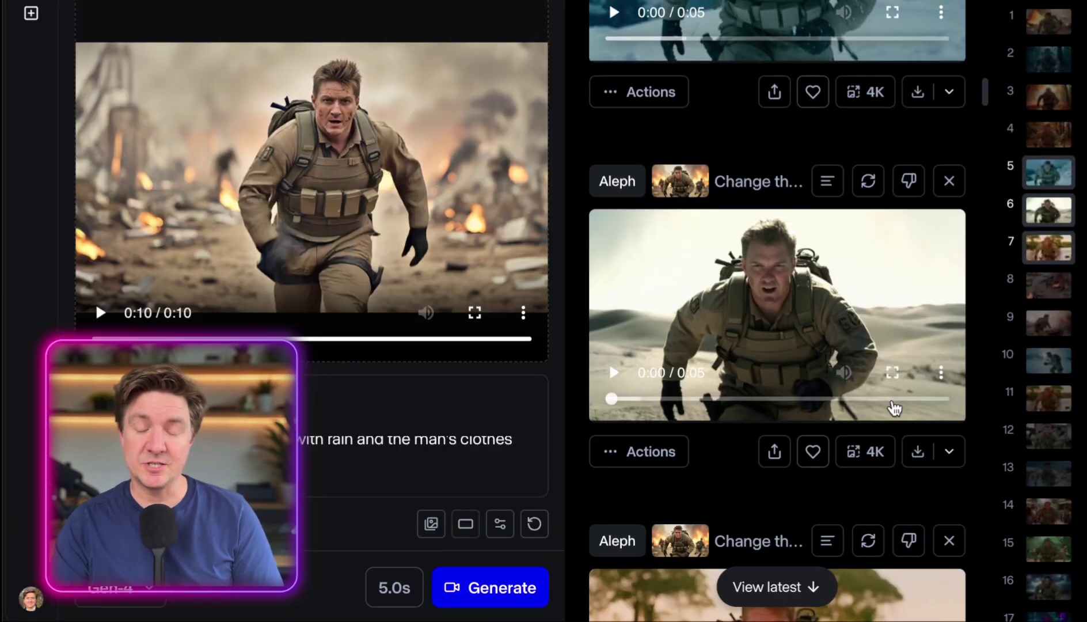
# Scroll further, read the drone-battlefield edit's full prompt, and continue down the feed.
pyautogui.scroll(-6, 894, 408)
pyautogui.scroll(-6, 894, 407)
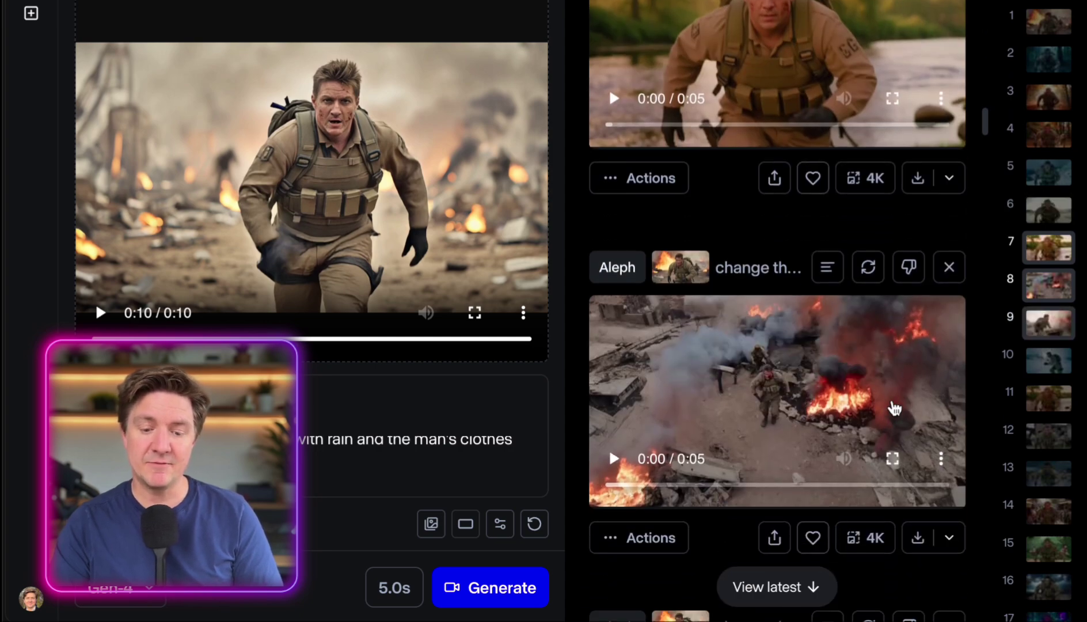
pyautogui.scroll(-2, 893, 407)
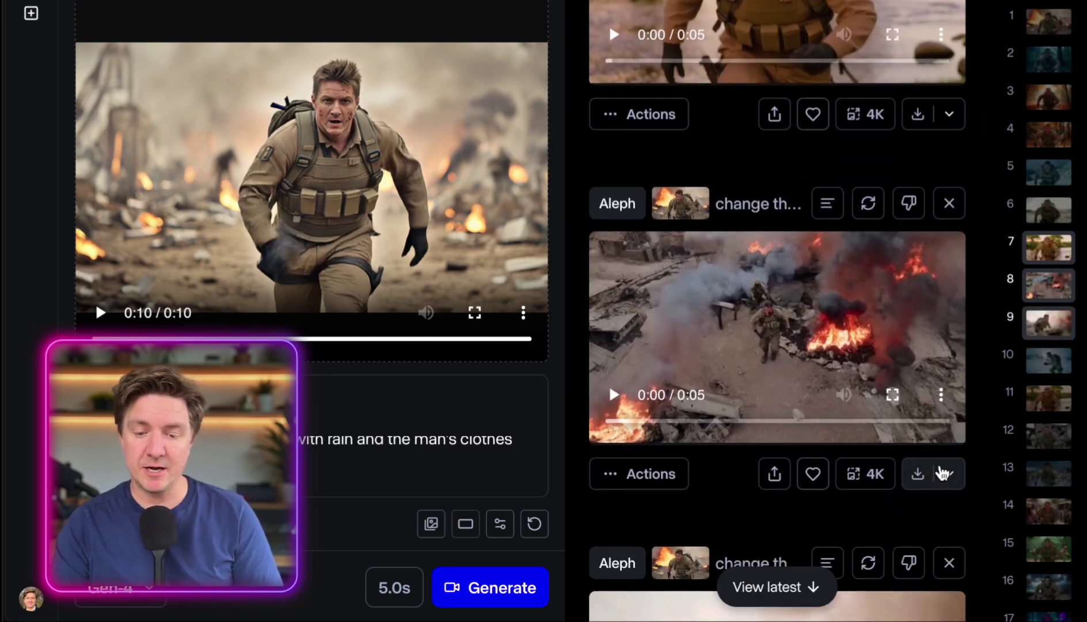
pyautogui.click(829, 206)
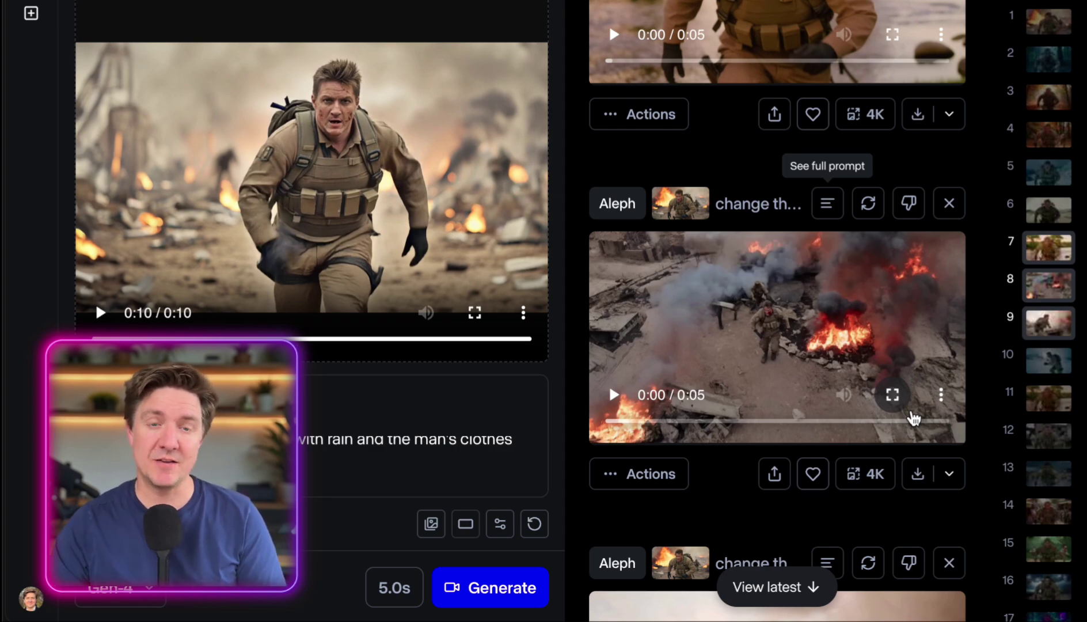
pyautogui.scroll(-1, 914, 418)
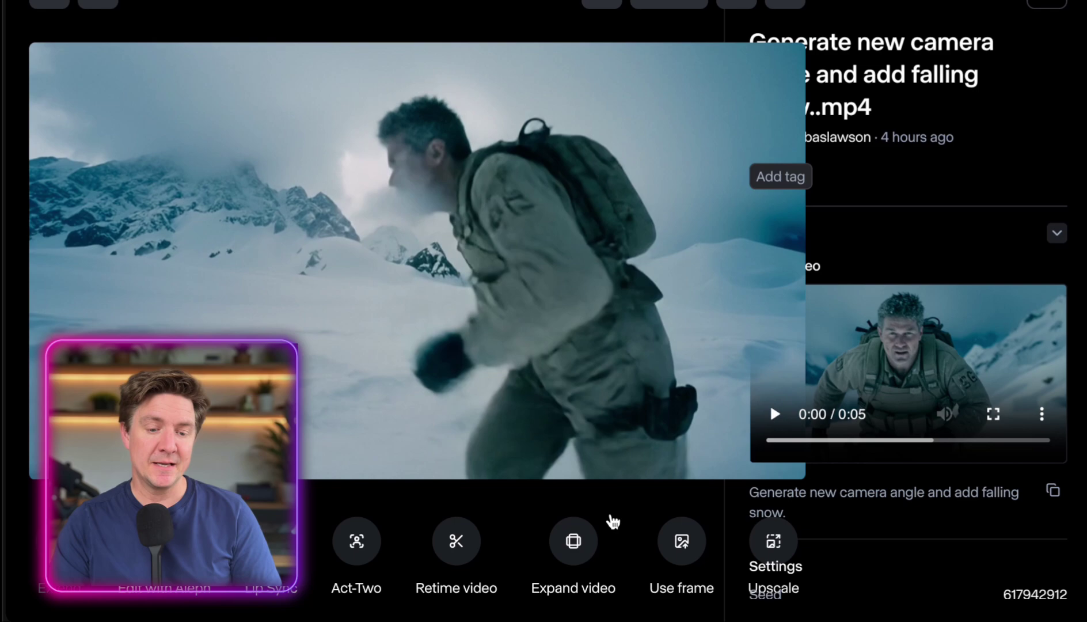
# Play the snow edit's input video, then replay it from the start.
pyautogui.moveTo(433, 454)
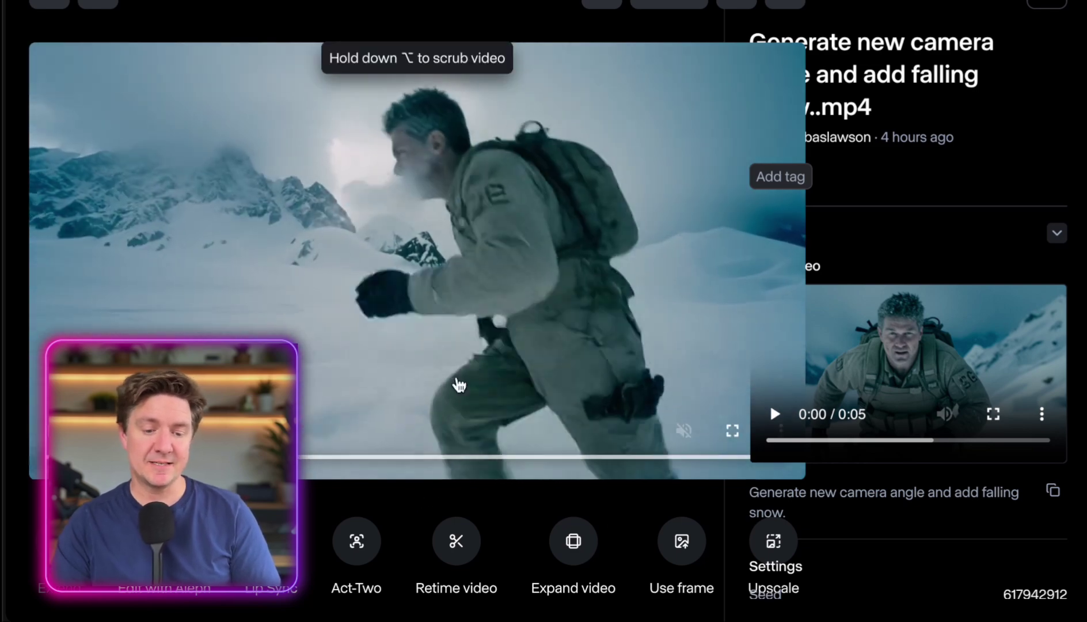
pyautogui.click(774, 413)
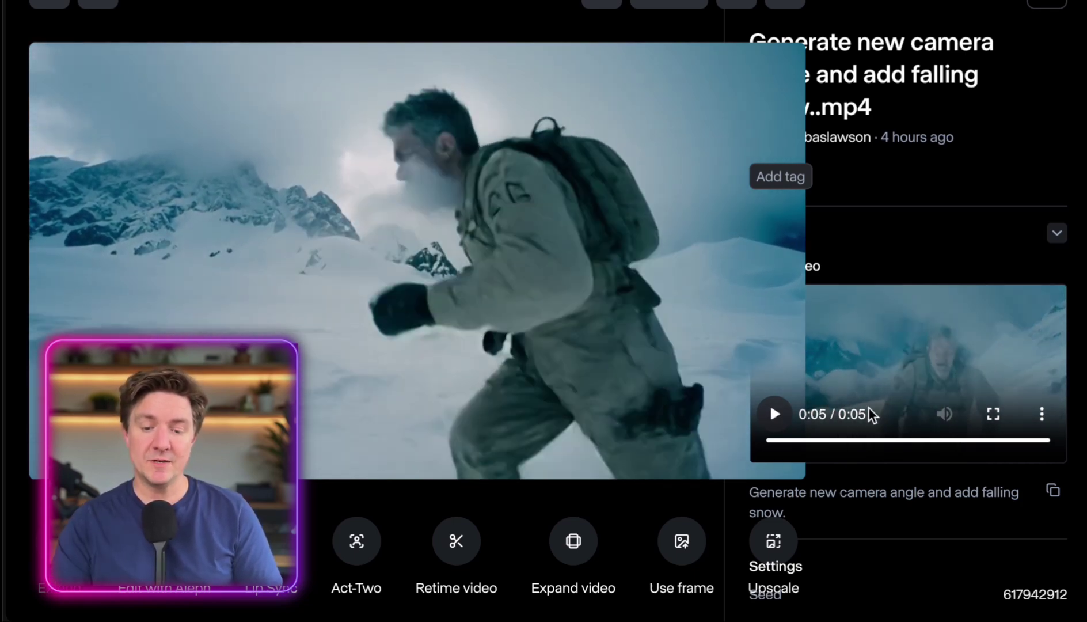
pyautogui.click(776, 412)
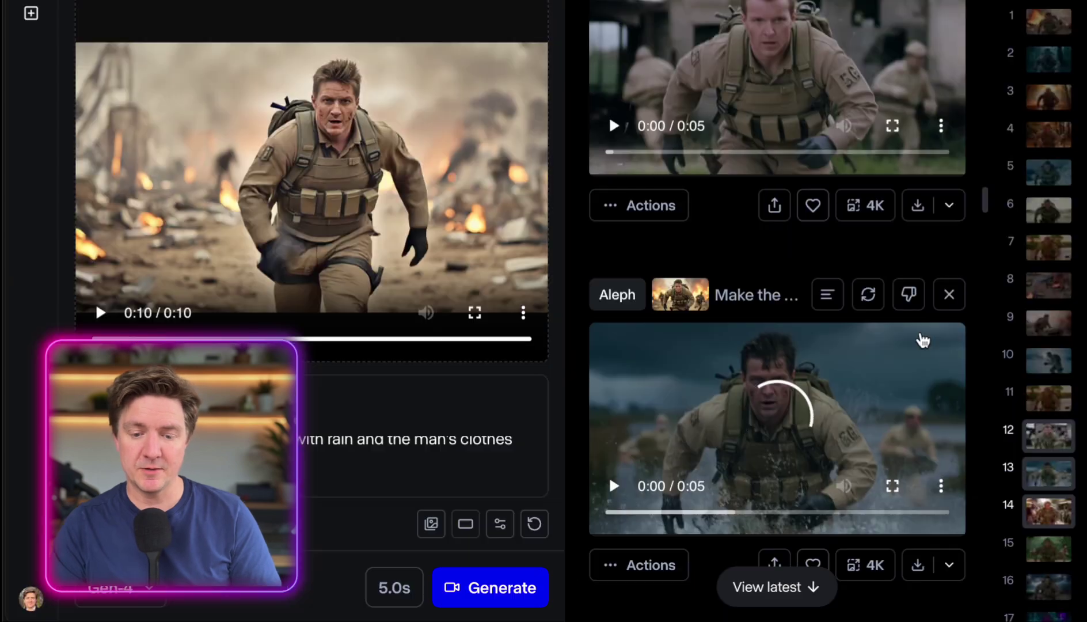
# Open the flooded-environment edit's details and read the market-street edit's full prompt.
pyautogui.scroll(-3, 921, 339)
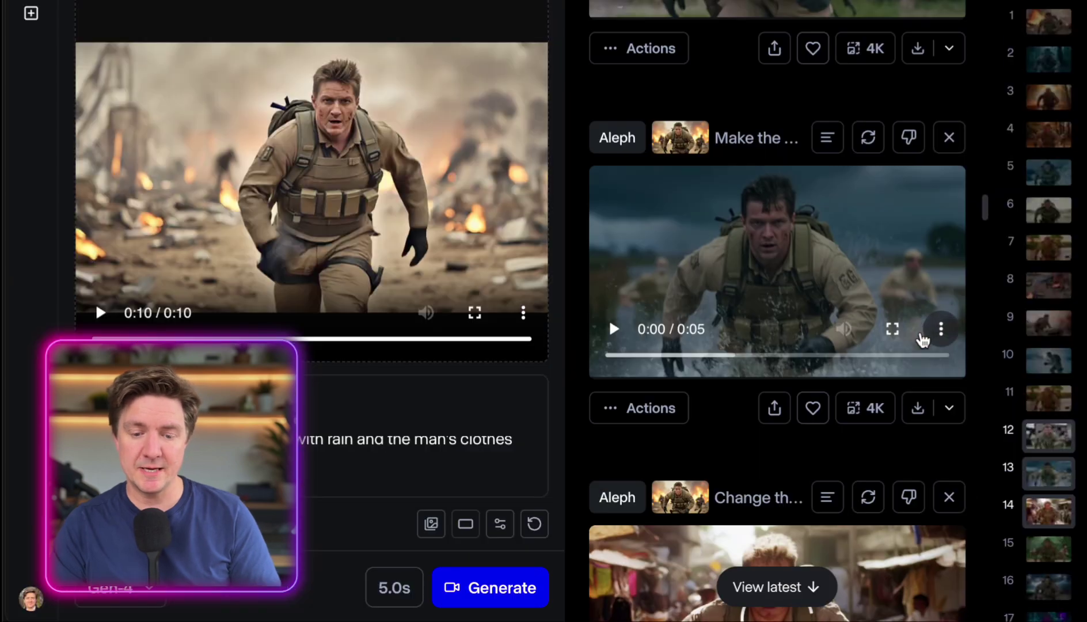
pyautogui.click(922, 335)
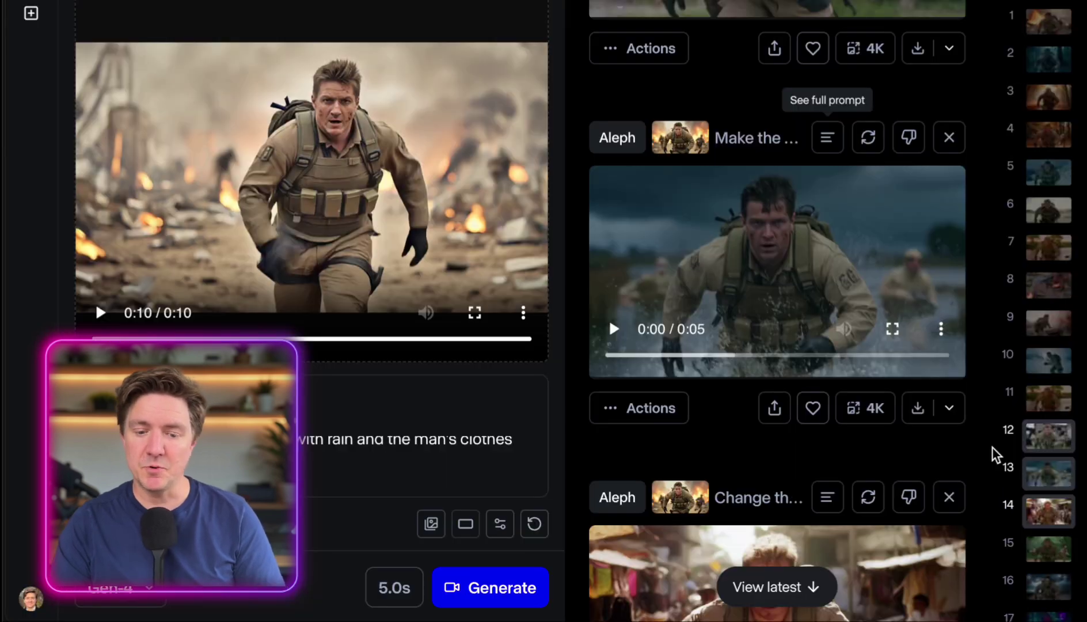
pyautogui.scroll(-5, 915, 485)
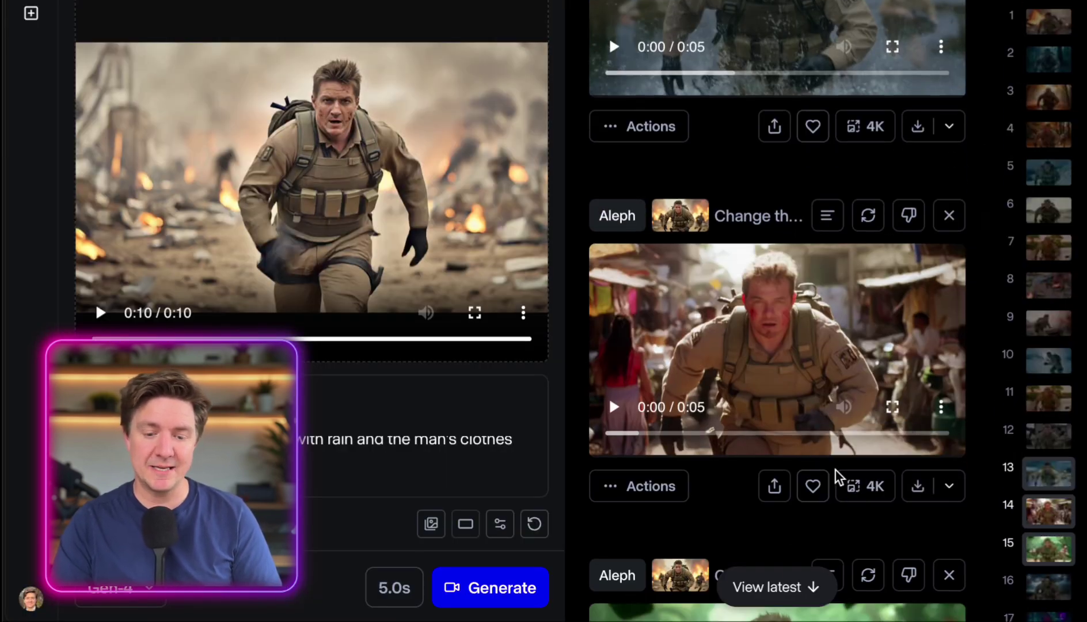
pyautogui.click(831, 218)
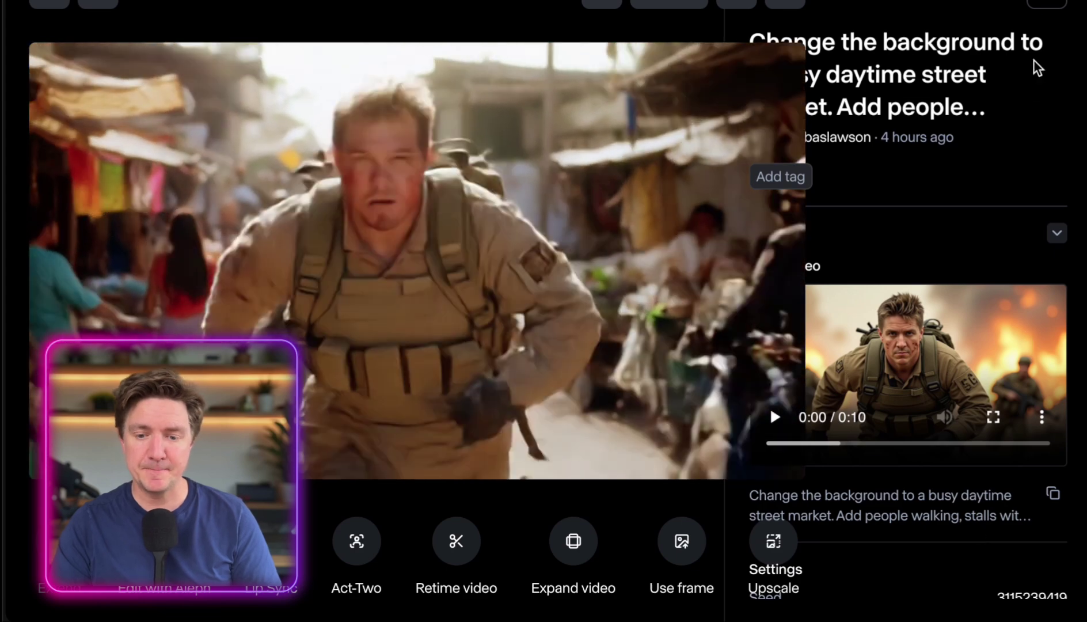
# Close the video details and scroll the feed down to the forest-path edit.
pyautogui.press('Escape')
pyautogui.scroll(-10, 861, 268)
pyautogui.scroll(-2, 862, 271)
pyautogui.scroll(-5, 938, 427)
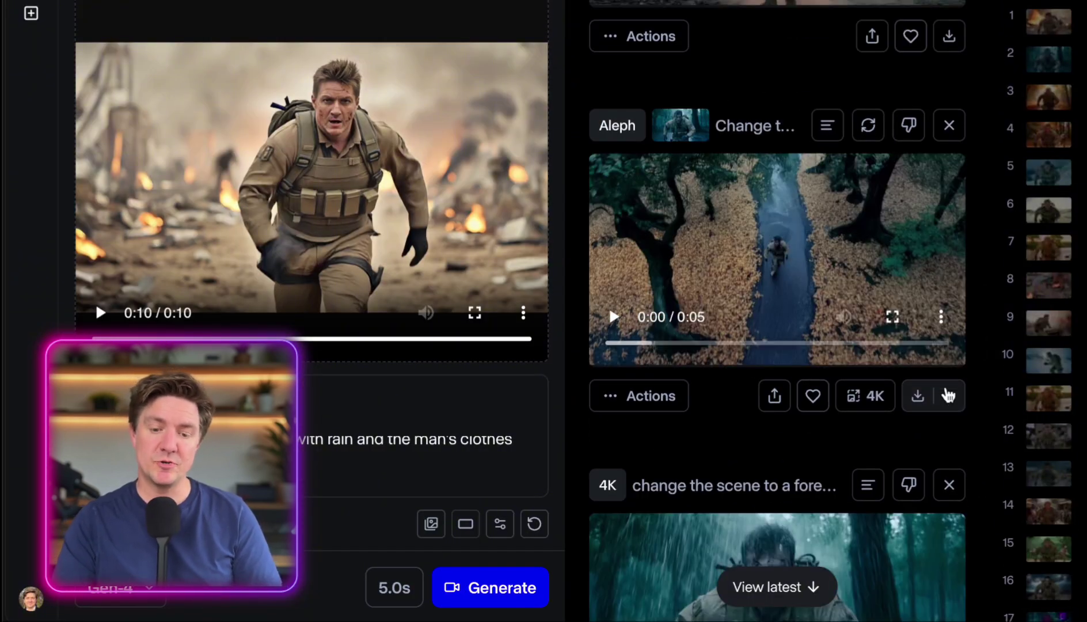
# Inspect the forest-path and side-tracking-shot edits, then open the snowy-cabin presenter video's full view.
pyautogui.click(827, 124)
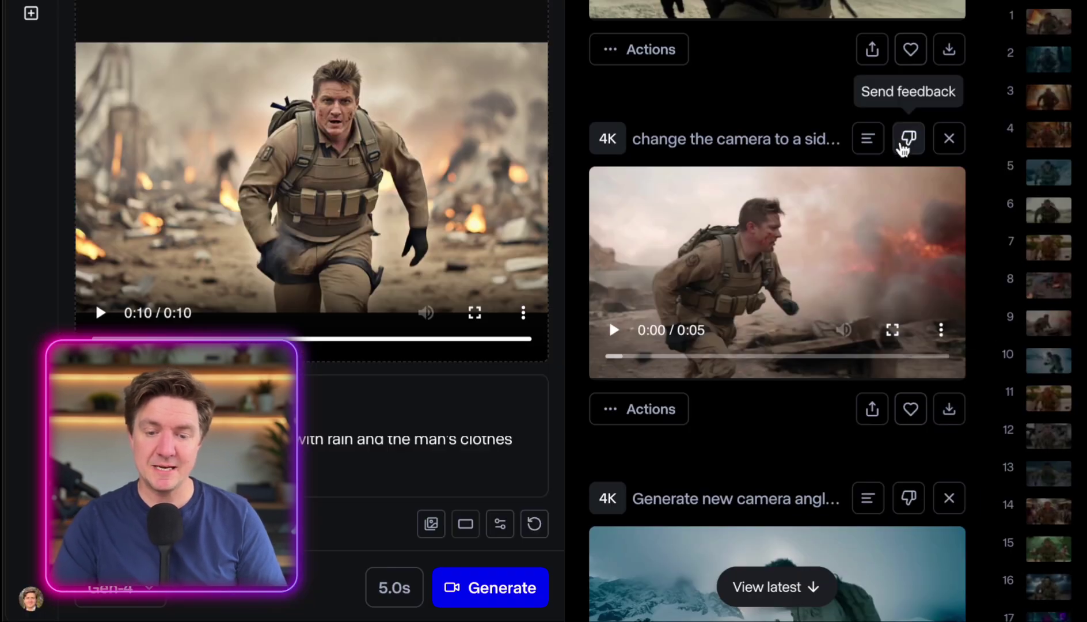
pyautogui.click(866, 138)
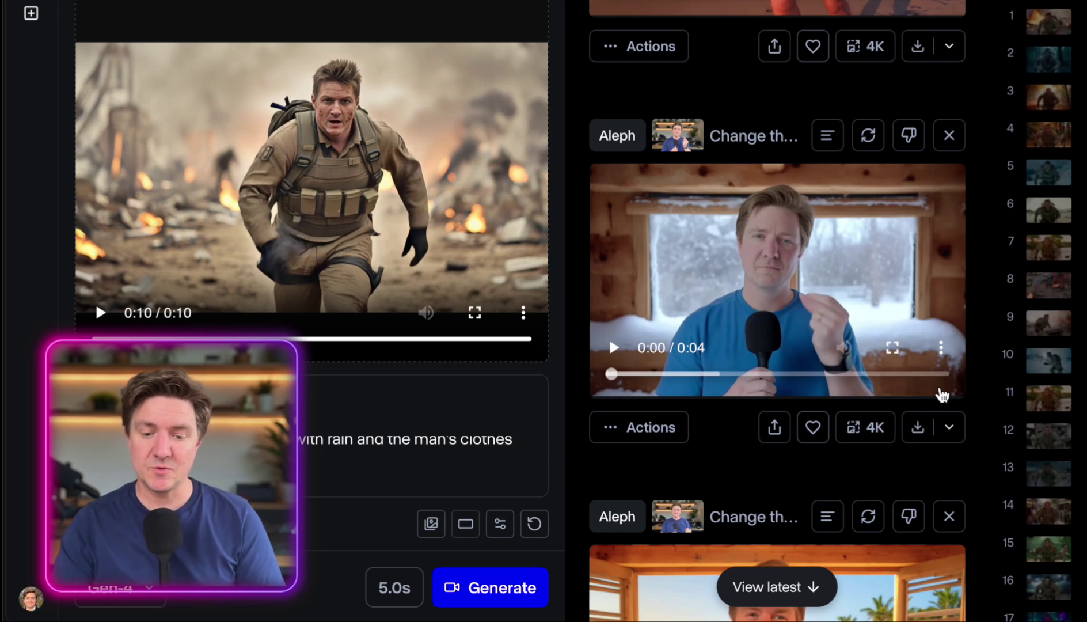
pyautogui.click(827, 138)
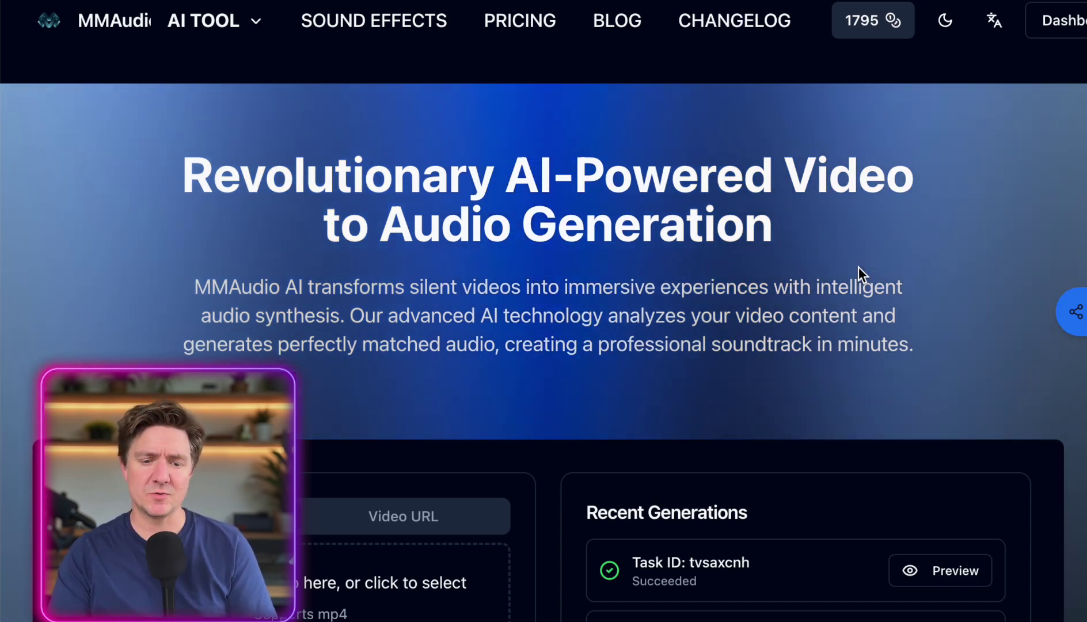
# Collapse the desert-soldier generation's details and scroll through the generation history list.
pyautogui.scroll(-1, 858, 267)
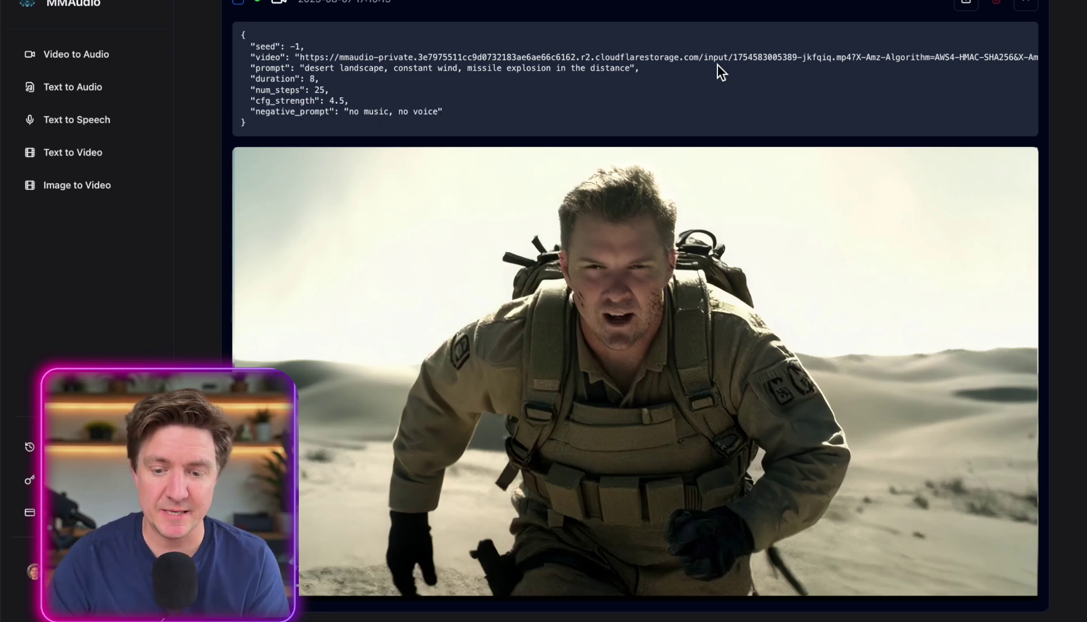
pyautogui.click(1028, 4)
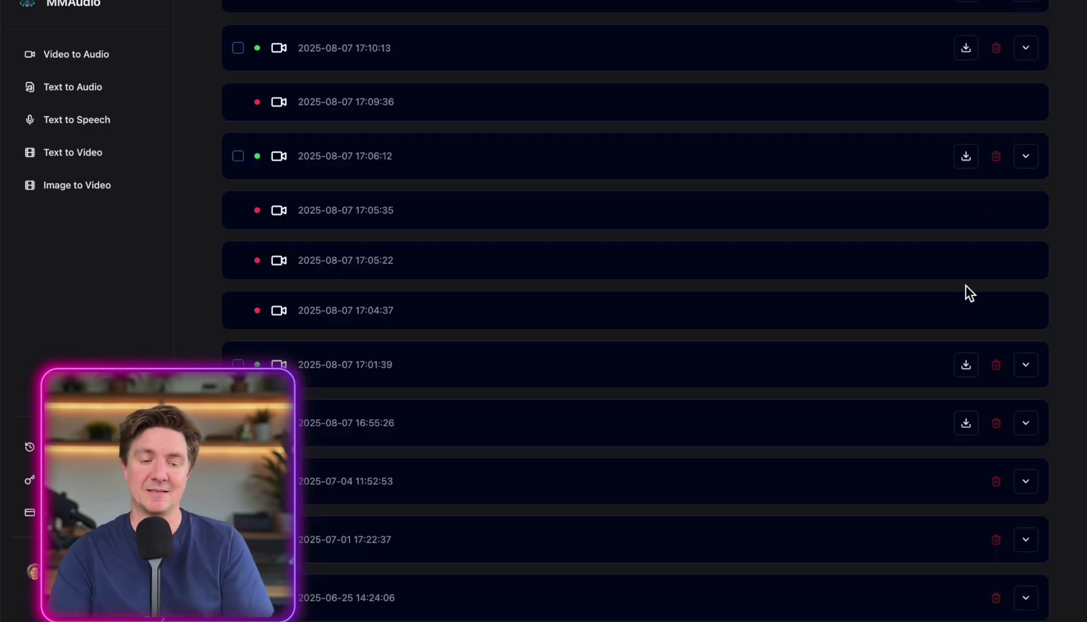
pyautogui.scroll(5, 898, 199)
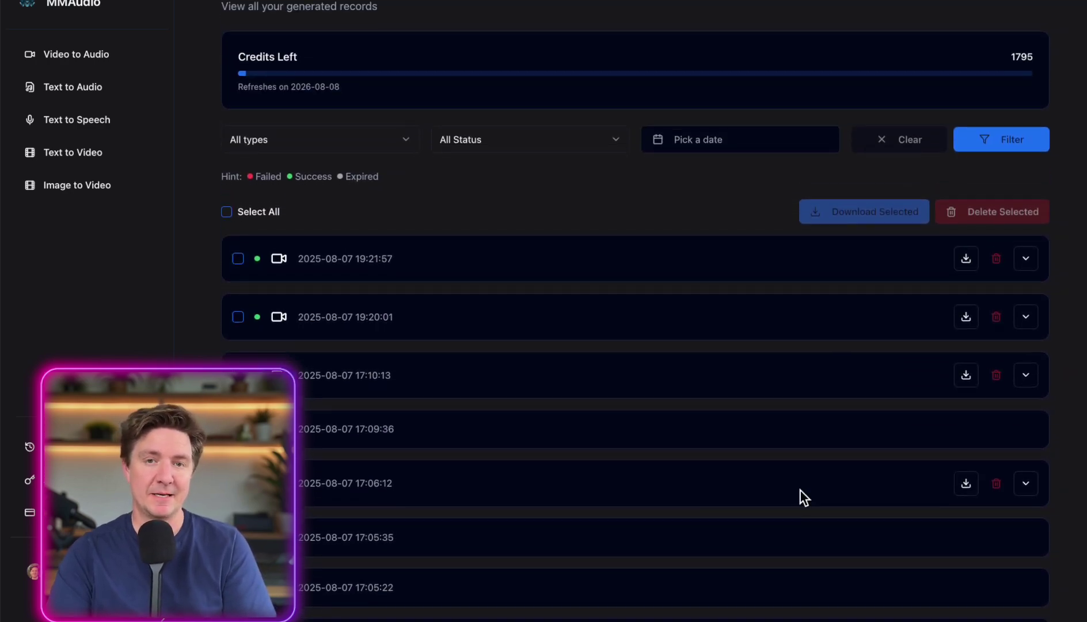
pyautogui.scroll(-5, 802, 497)
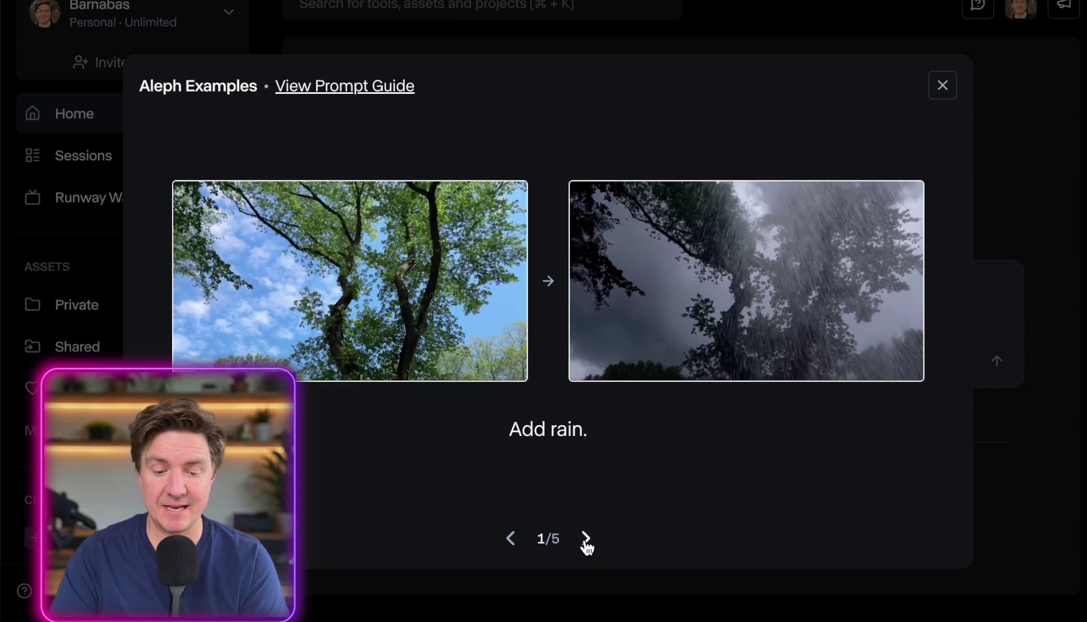
# Step through the Add the crowd and Remove the cars examples to the green-screen example 4/5.
pyautogui.click(586, 538)
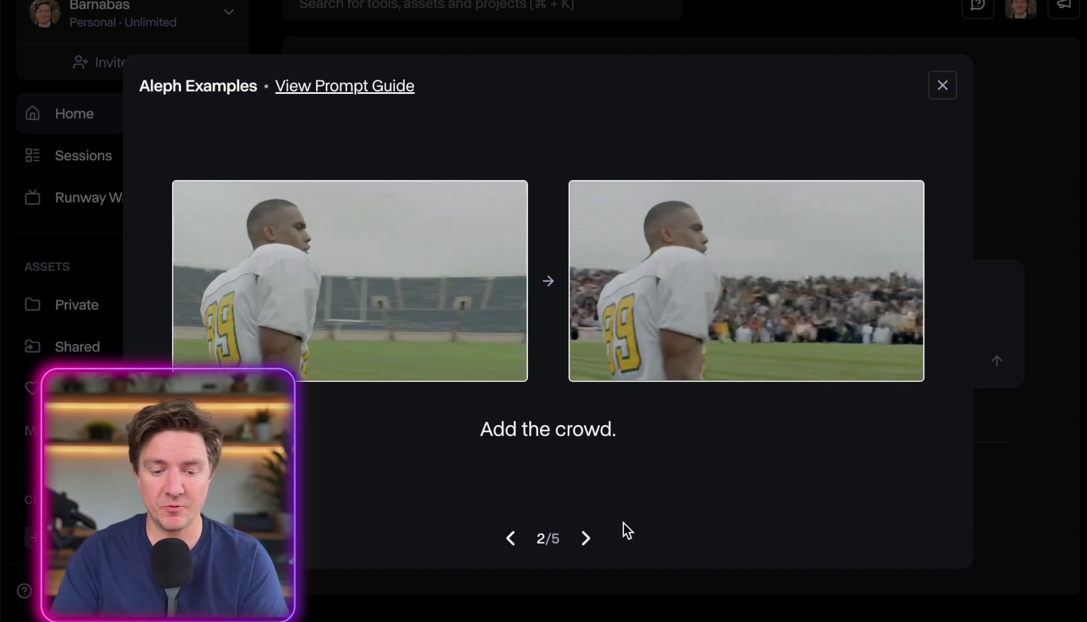
pyautogui.click(587, 539)
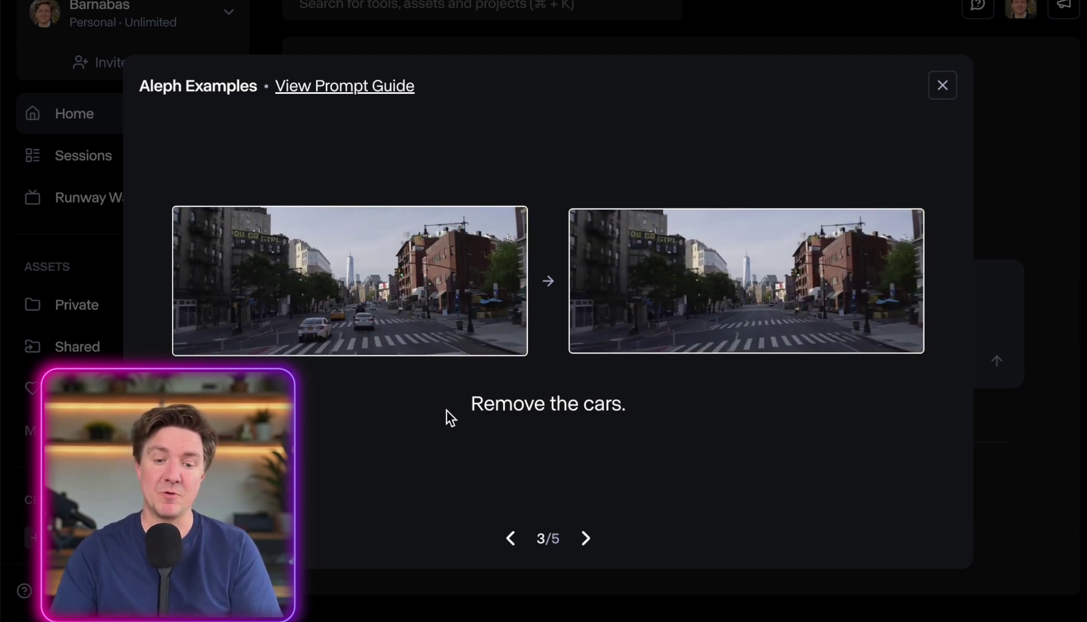
pyautogui.click(585, 538)
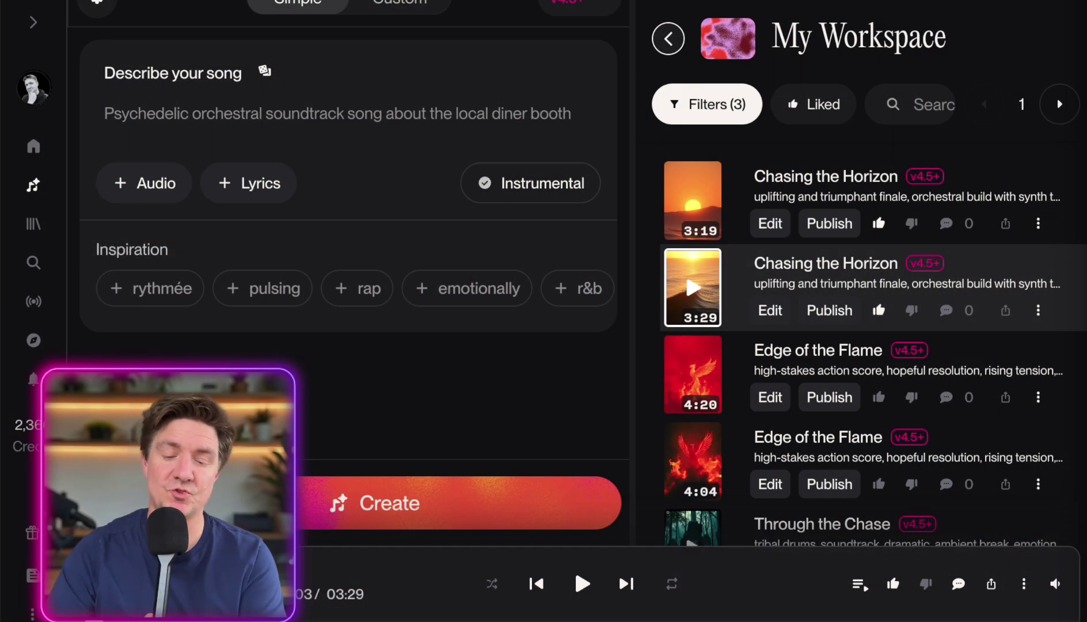
# Scroll the My Workspace song list and load Through the Chase into the player.
pyautogui.scroll(-2, 826, 394)
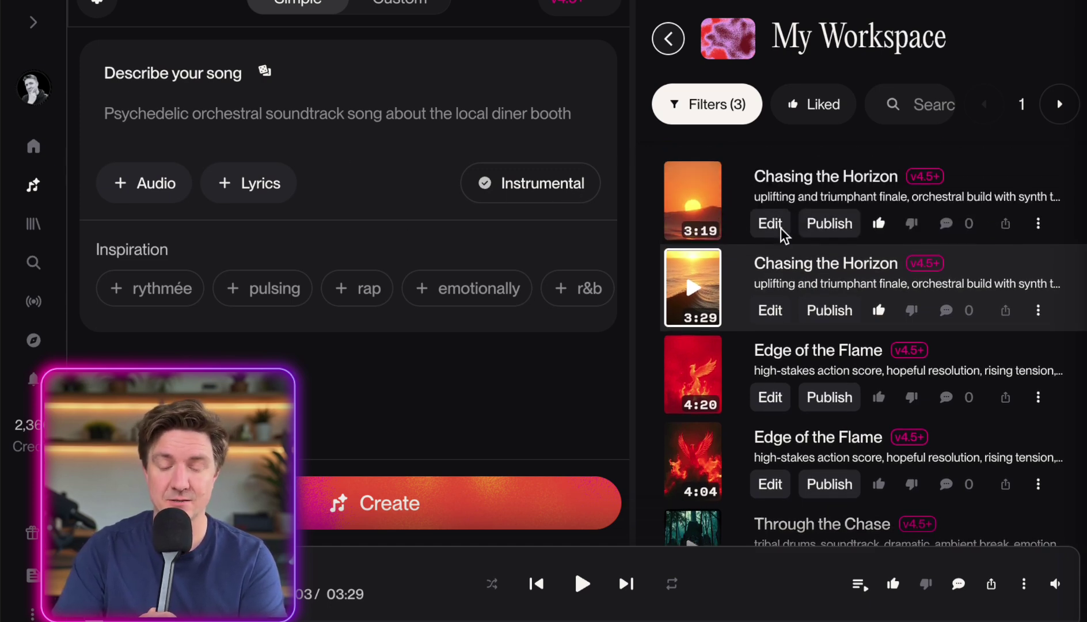
pyautogui.scroll(-2, 811, 282)
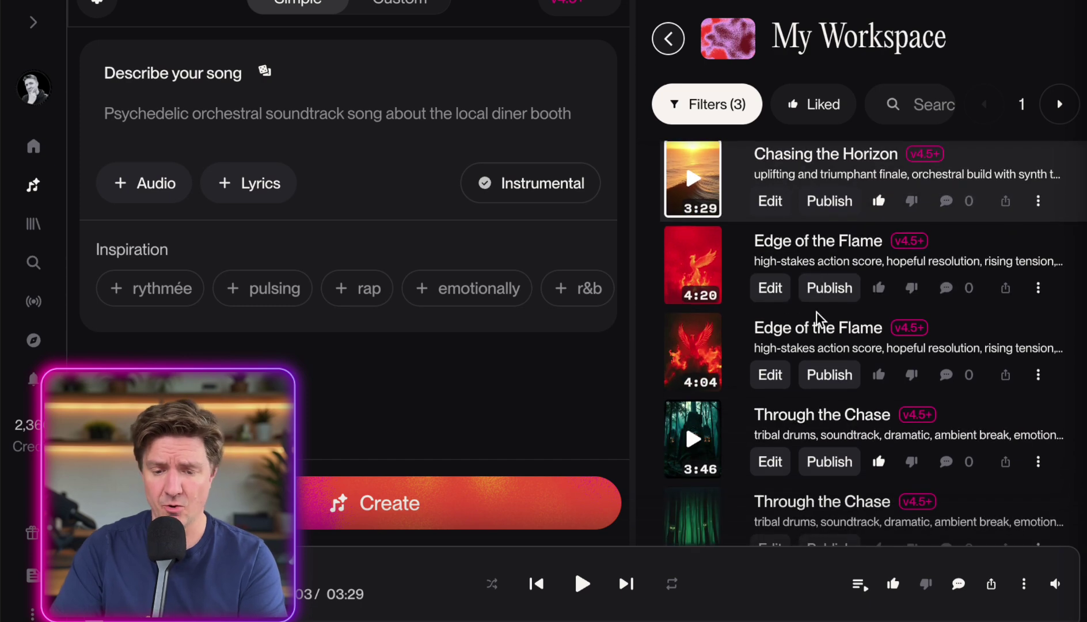
pyautogui.click(698, 443)
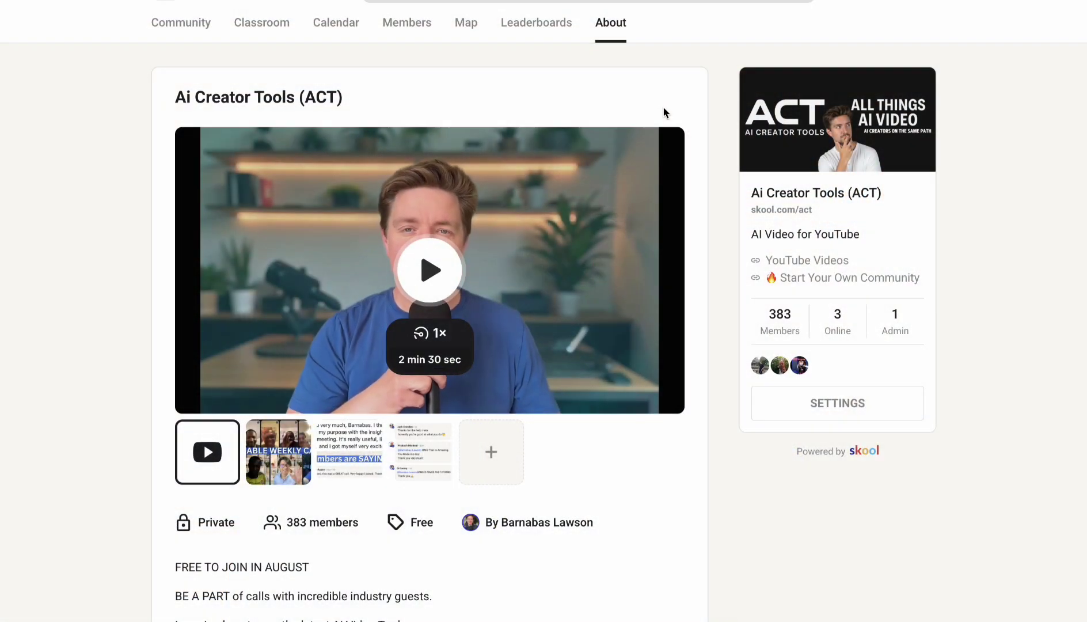
# Open the Community feed, view the Runway Aleph Prompts PDF post, close it, and scroll the feed.
pyautogui.click(206, 26)
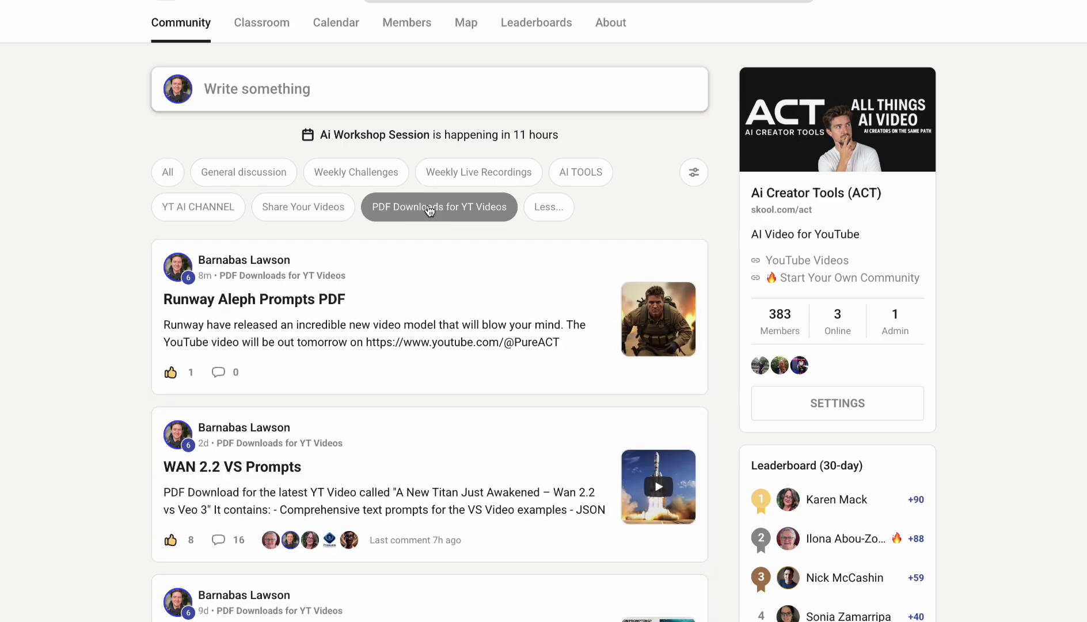
pyautogui.click(492, 293)
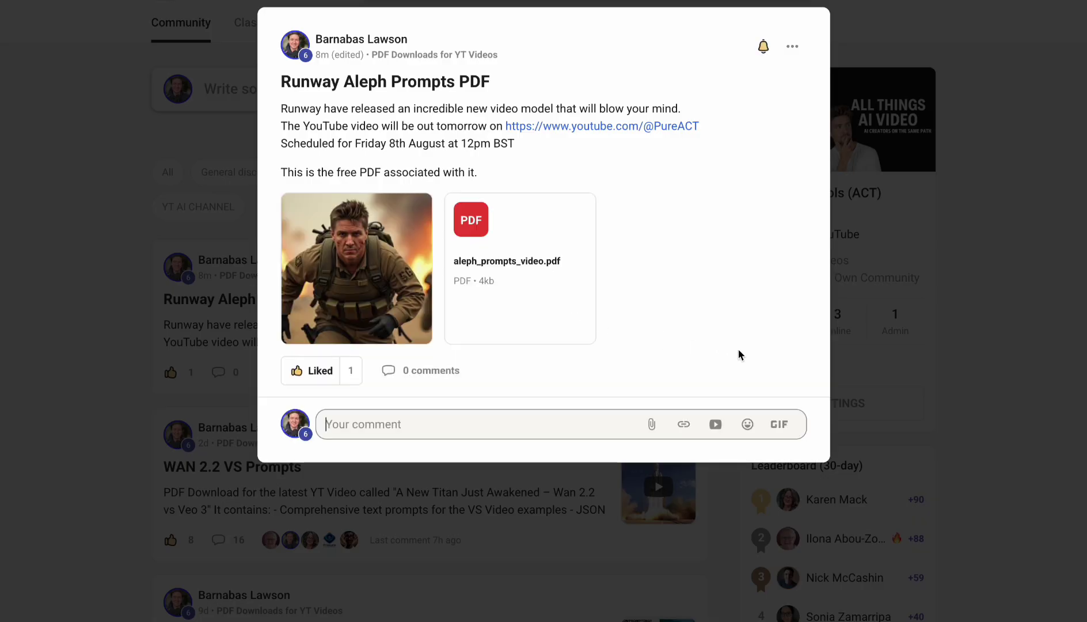
pyautogui.click(519, 564)
pyautogui.scroll(-3, 520, 567)
pyautogui.scroll(-8, 519, 568)
pyautogui.scroll(-5, 518, 561)
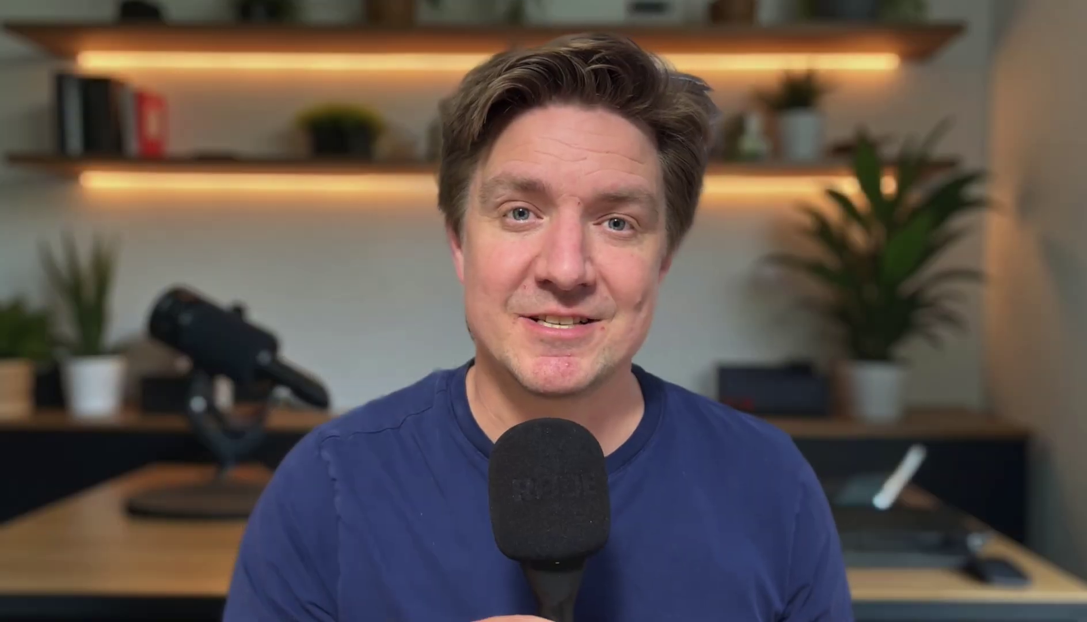